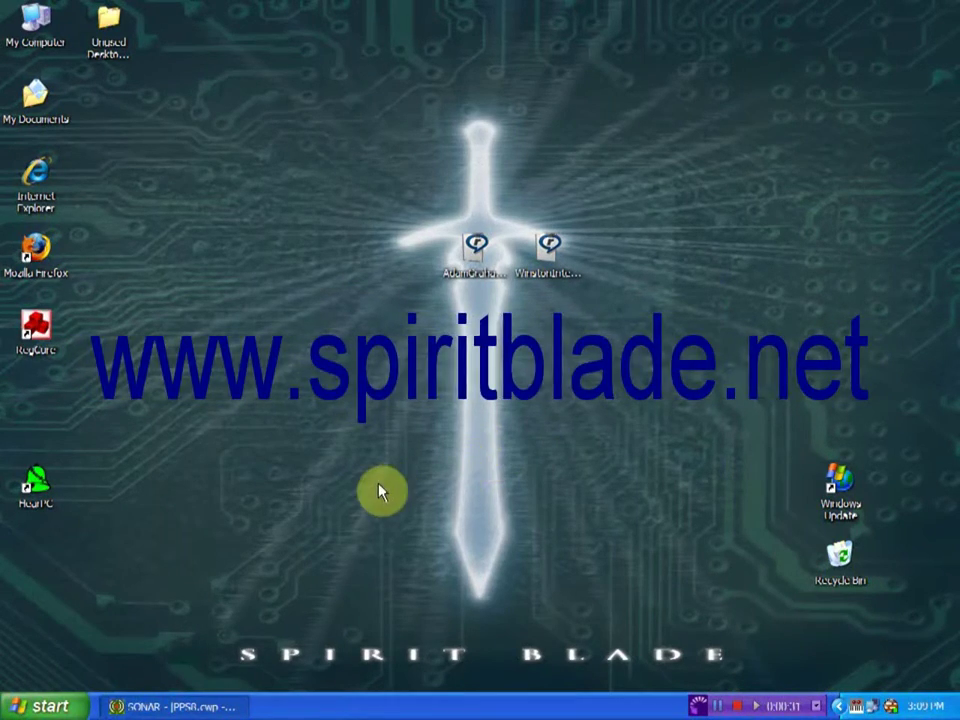
Restore the SONAR window, scroll the timeline through the dialogue clips and back, then minimize Track 4
click(185, 708)
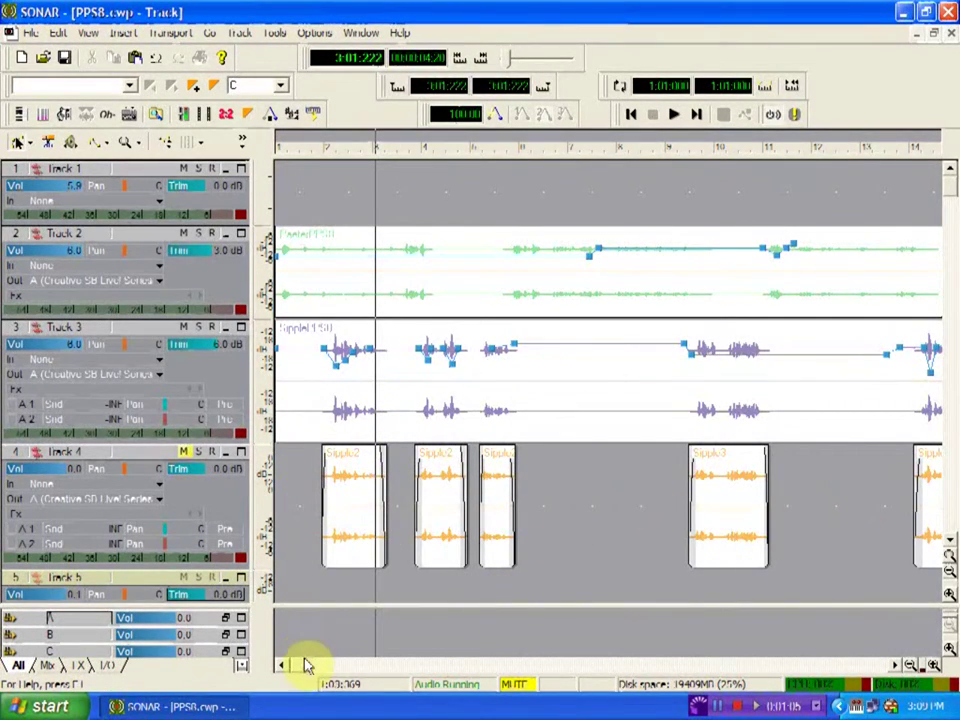
drag(302, 668, 431, 668)
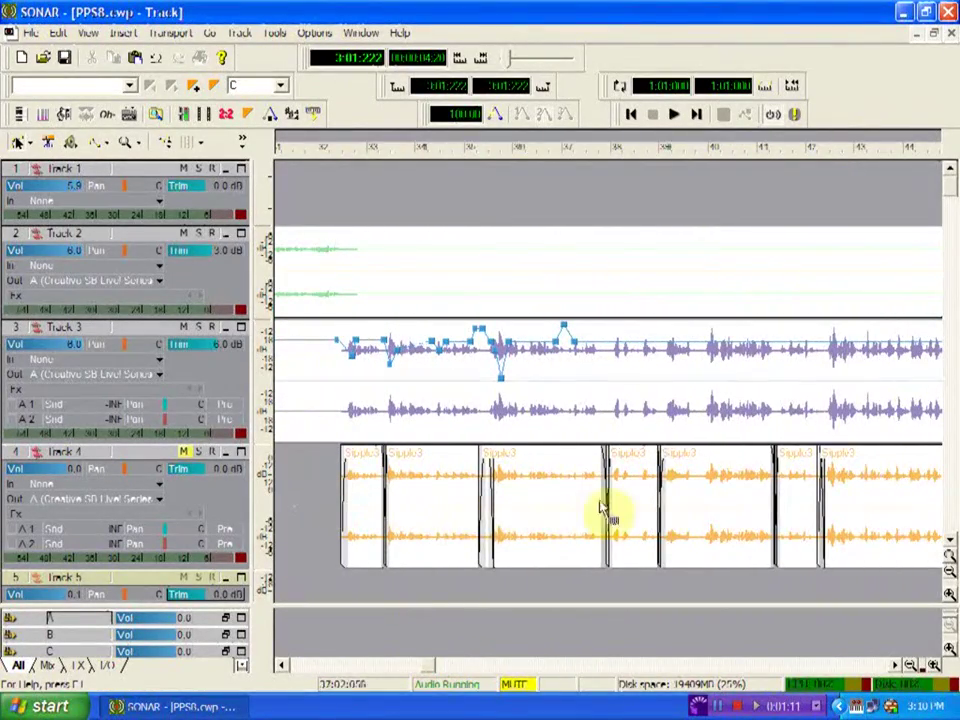
drag(427, 668, 364, 675)
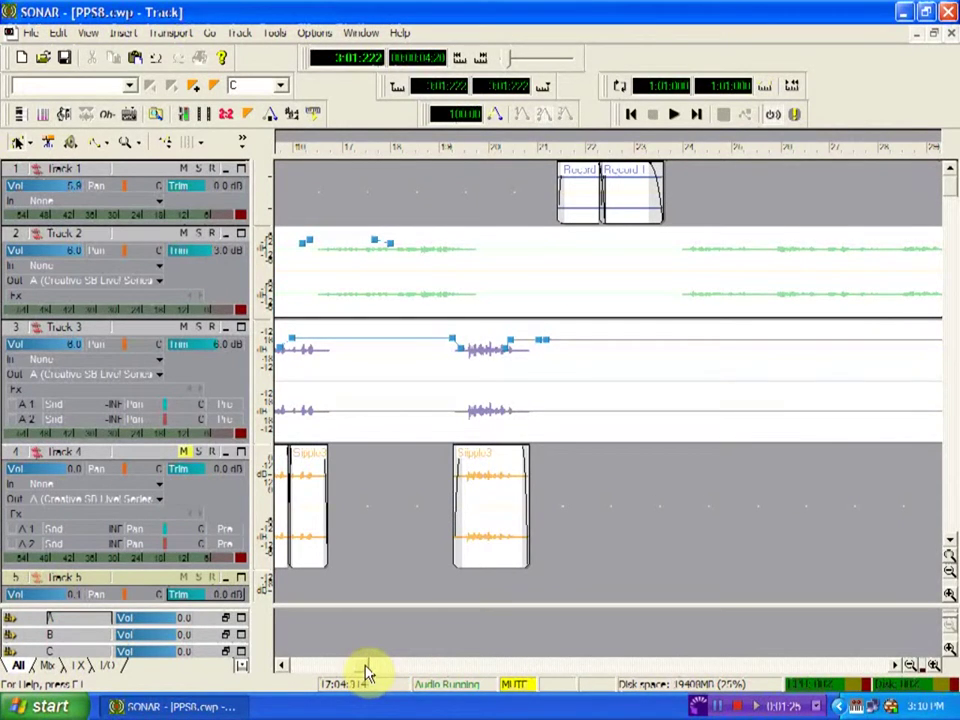
drag(365, 672, 280, 682)
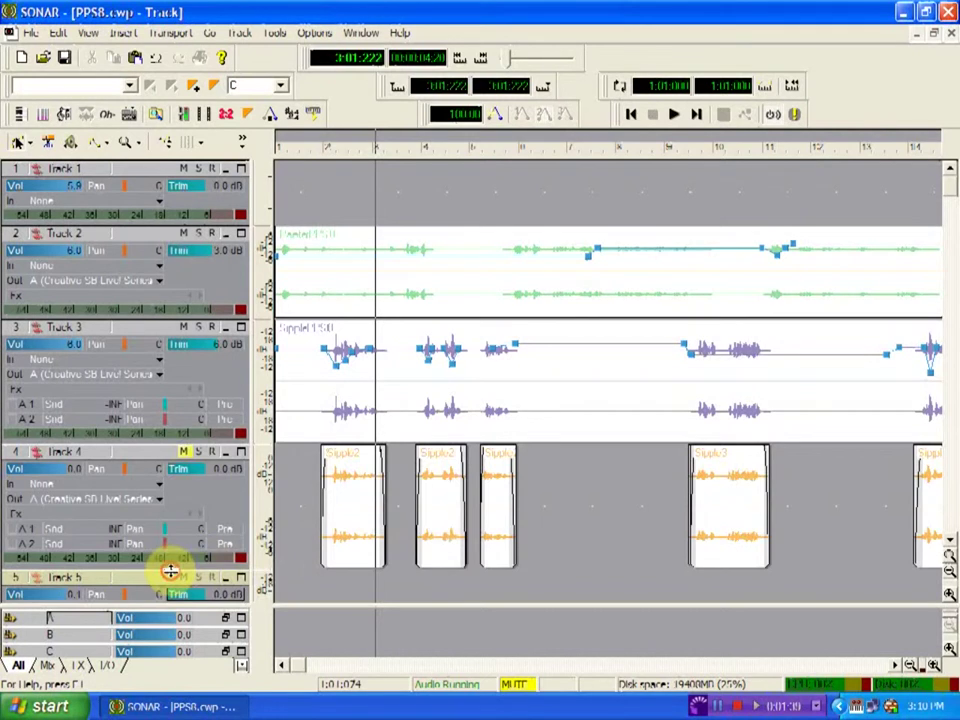
drag(170, 571, 182, 451)
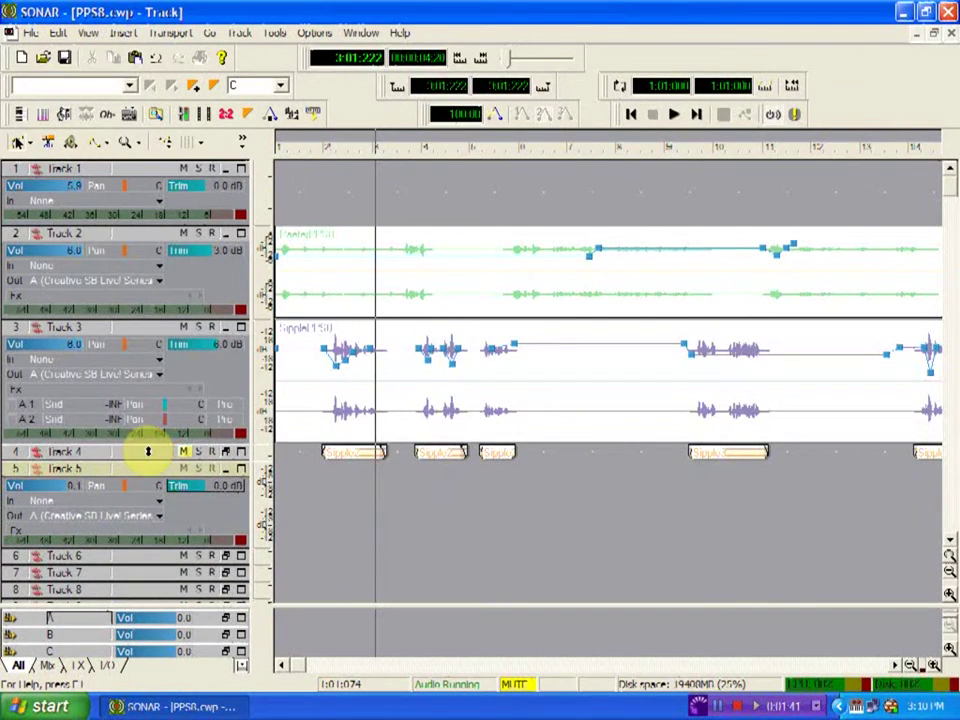
Move the collapsed Track 4 down to slot 7, scroll to check, and set the now time to bar 2
click(148, 452)
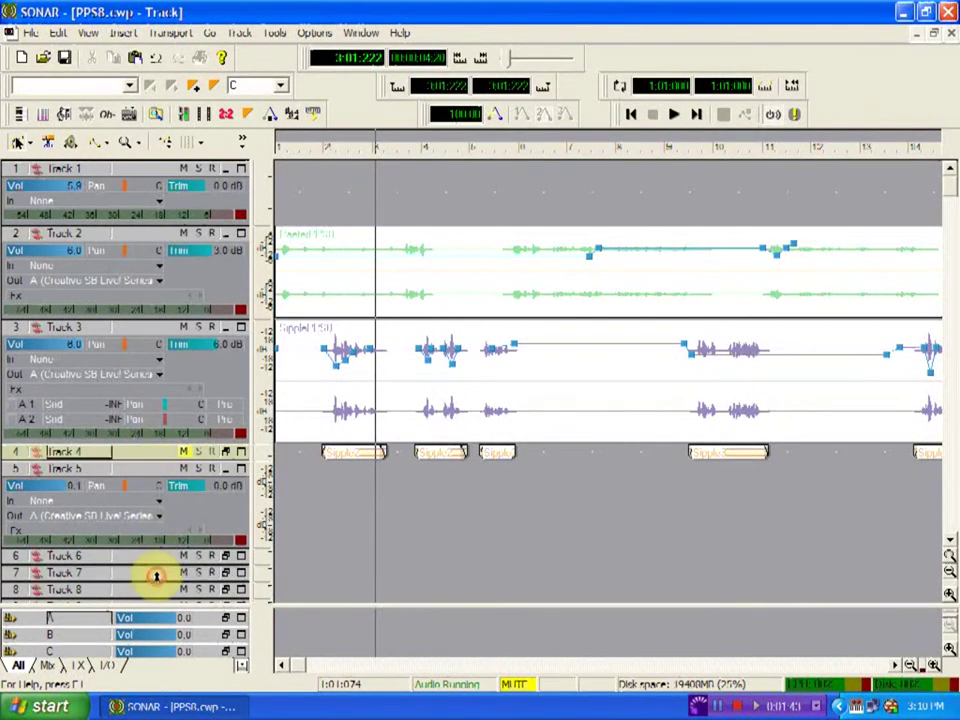
drag(148, 452, 156, 576)
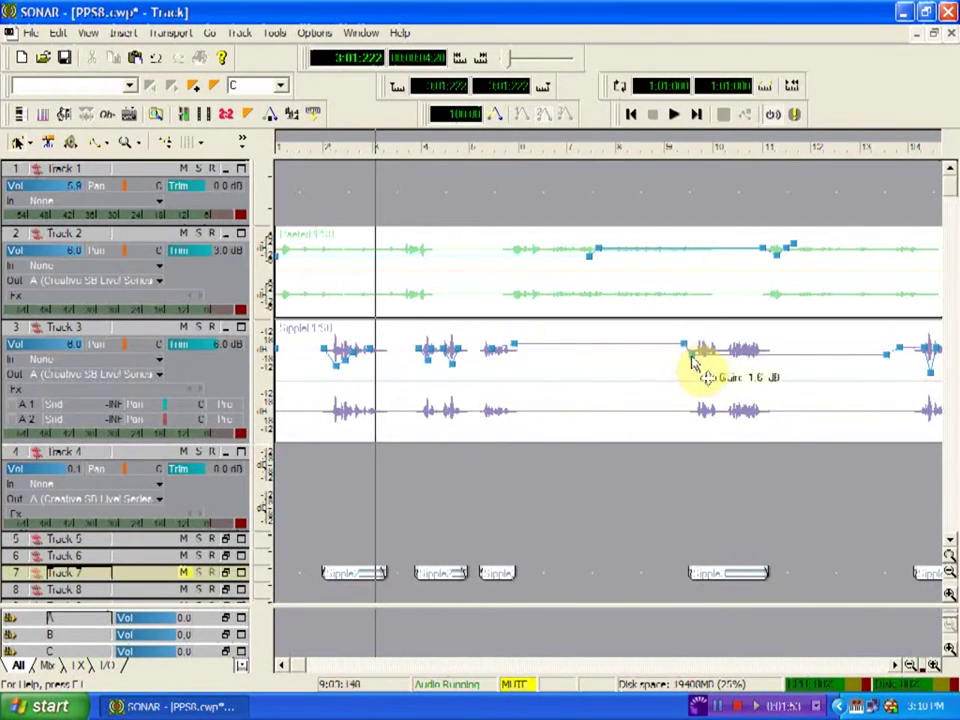
drag(303, 666, 419, 660)
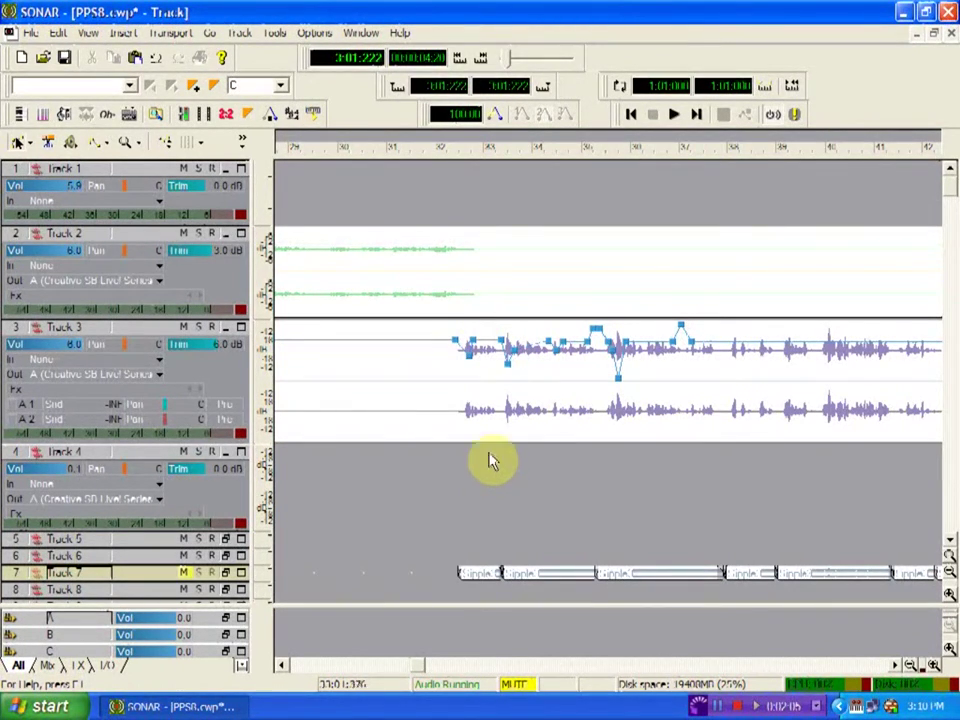
drag(420, 670, 228, 637)
drag(414, 670, 289, 670)
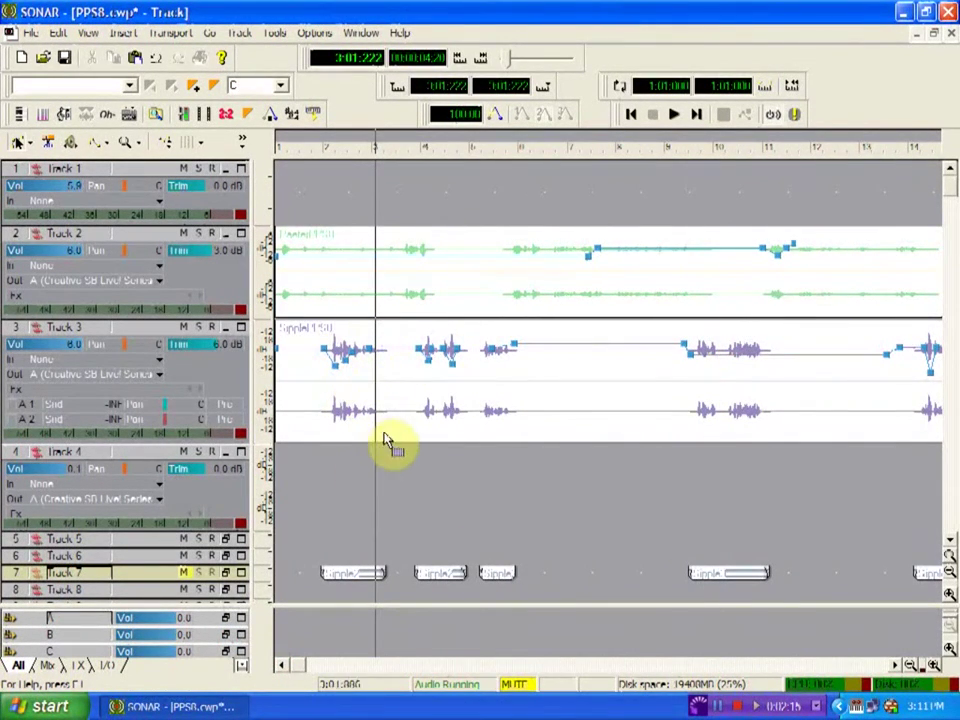
click(321, 484)
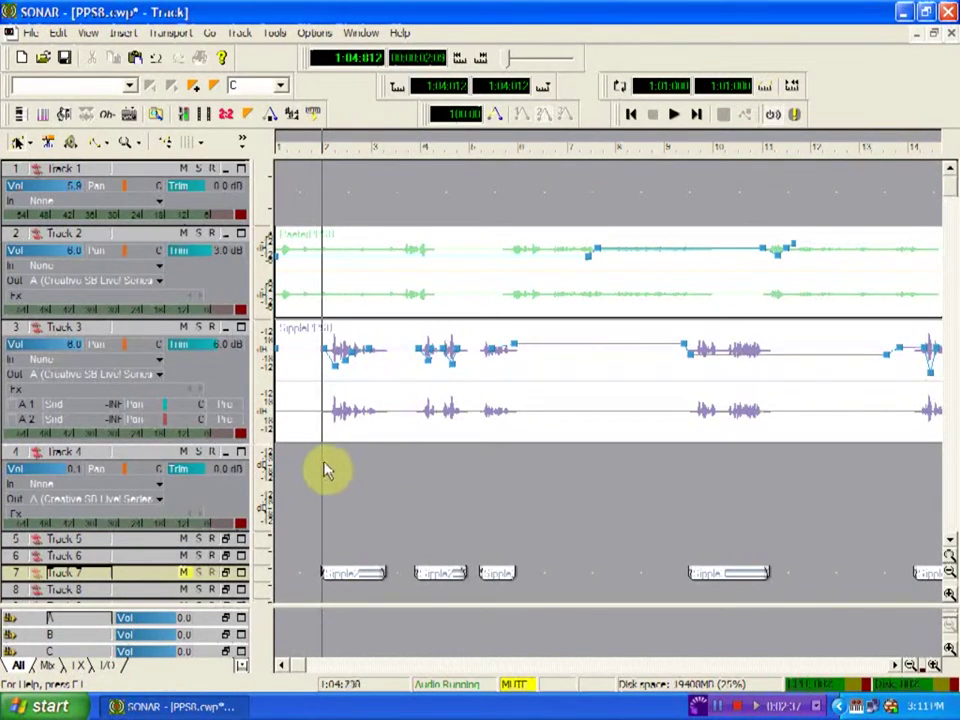
click(674, 116)
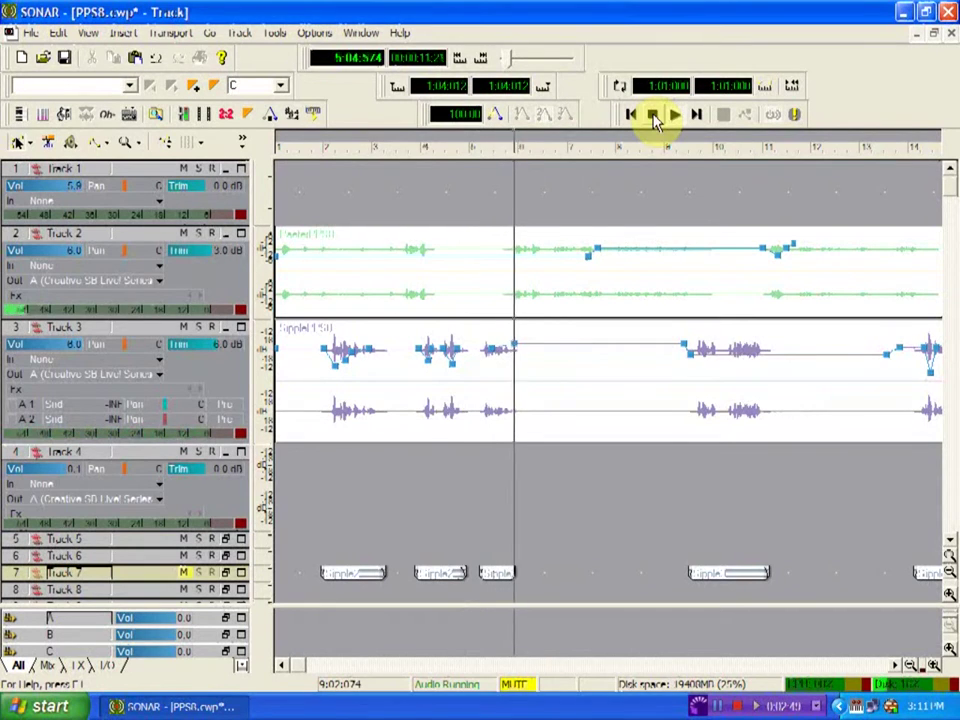
click(652, 115)
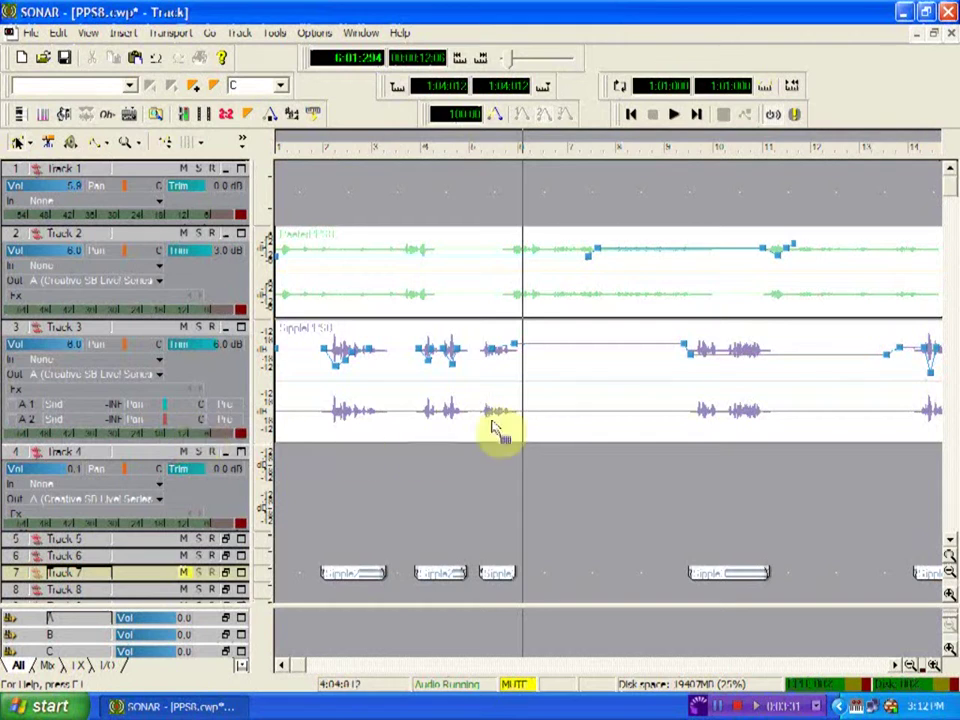
click(630, 117)
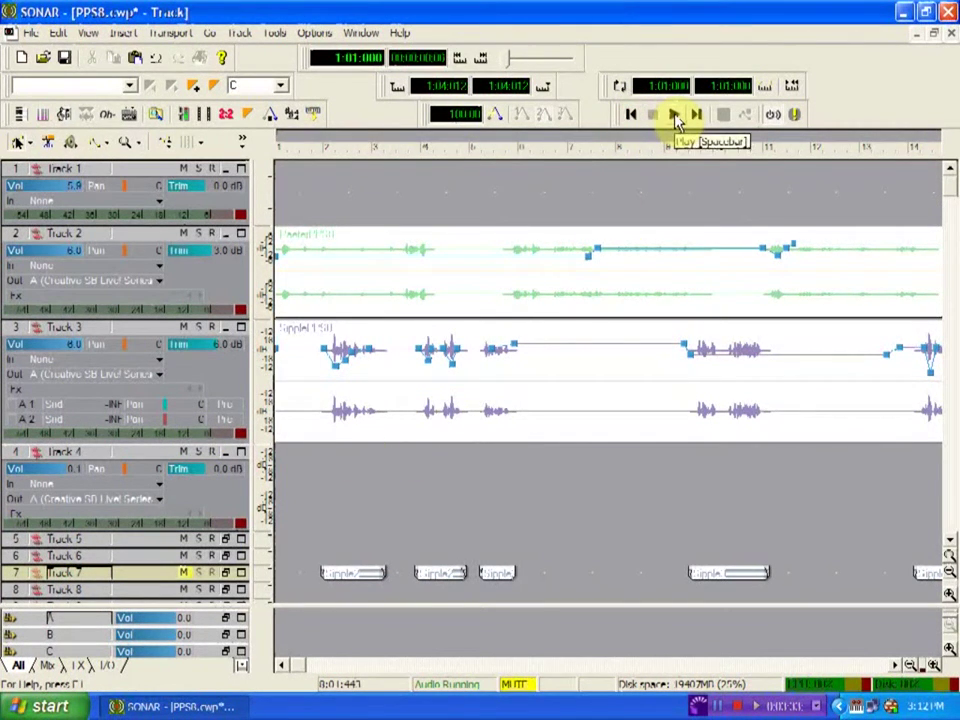
click(673, 115)
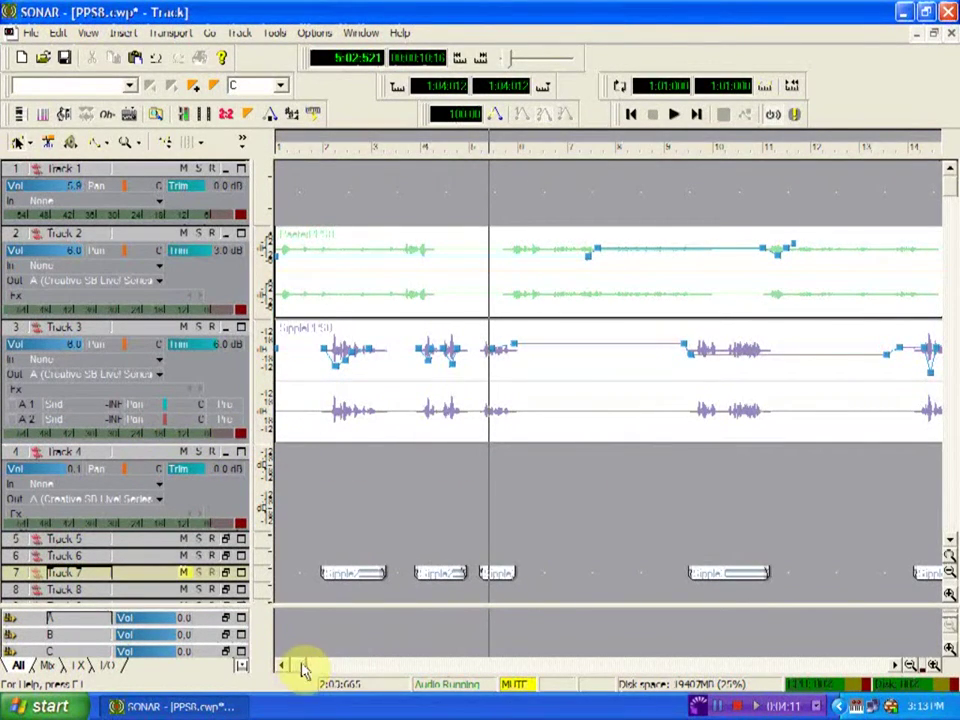
drag(304, 668, 432, 655)
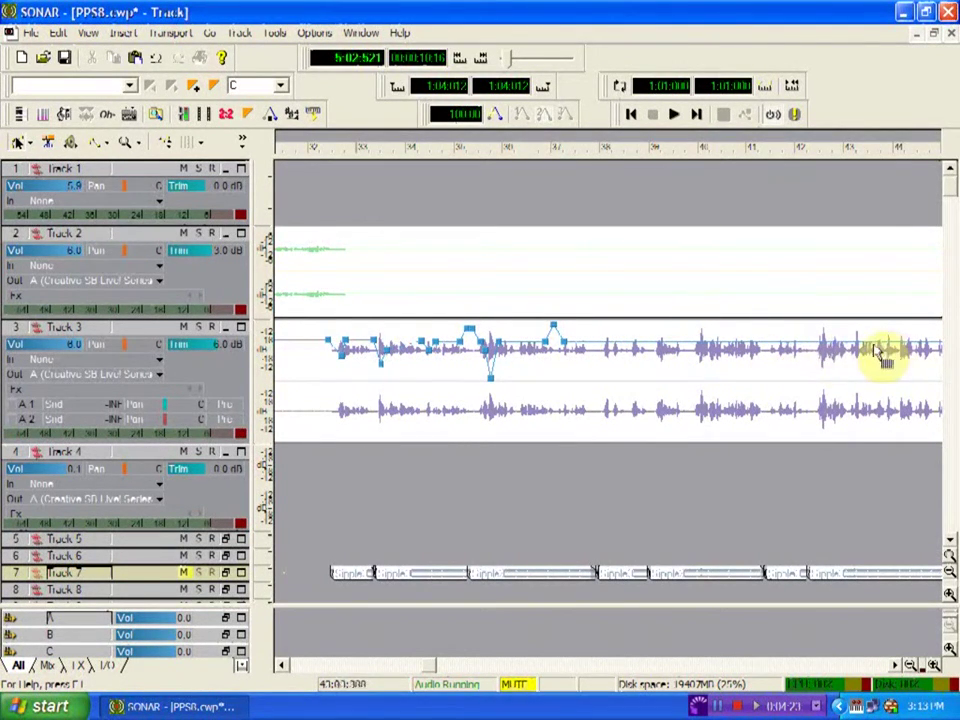
click(310, 467)
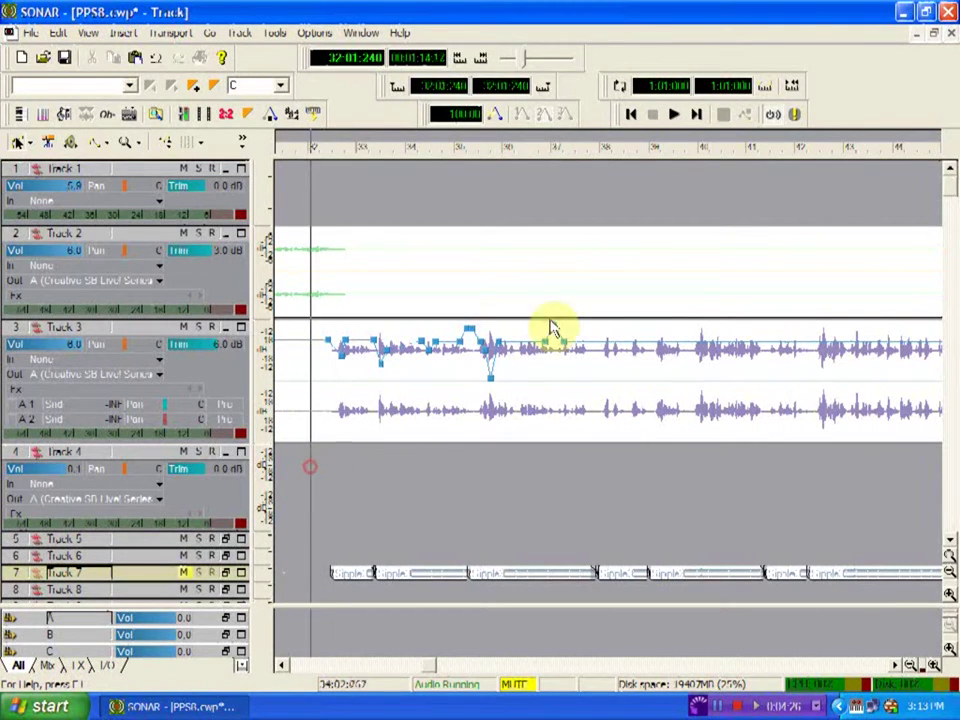
click(675, 115)
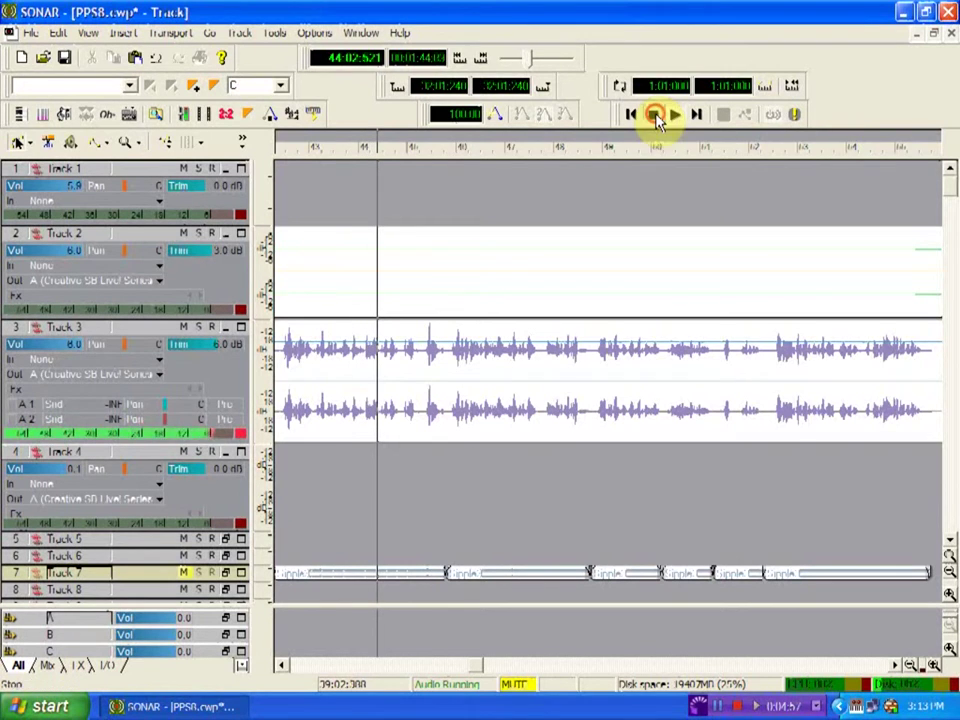
click(655, 115)
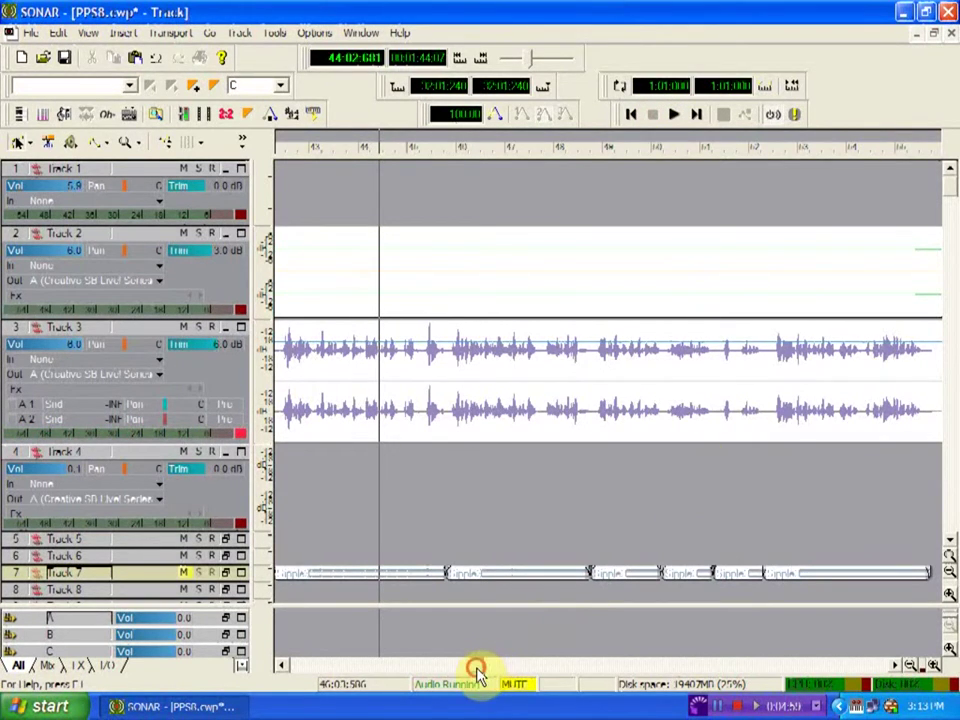
Move the now time to about bar 38 and briefly audition from there
drag(478, 672, 437, 662)
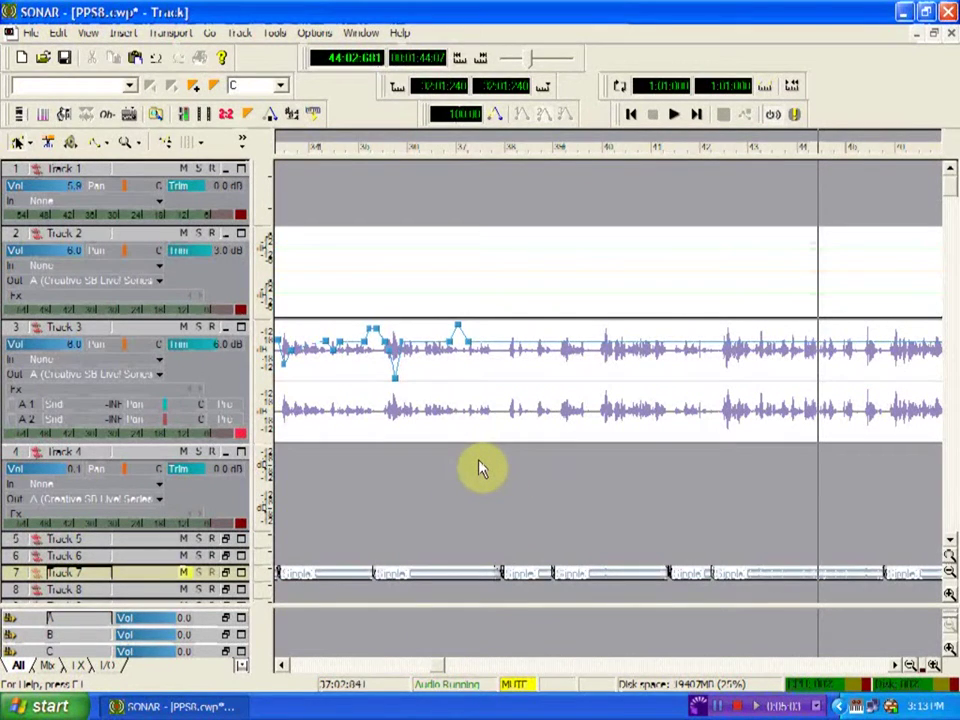
click(500, 460)
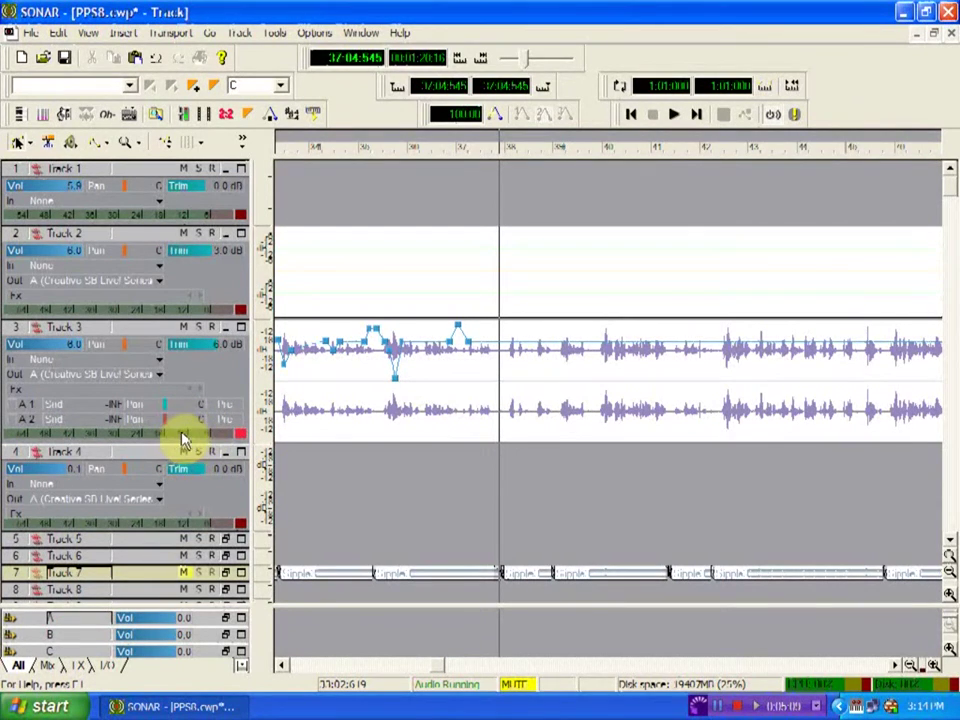
click(674, 114)
click(653, 115)
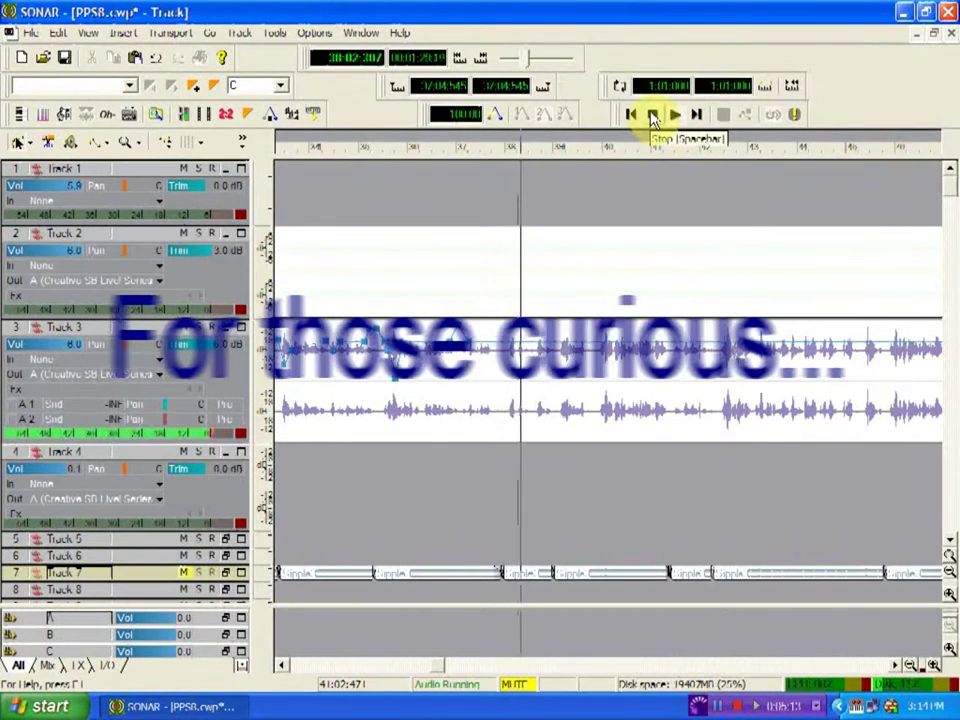
Add nodes to Track 3's volume envelope near bar 38, setting one to about 1.3 dB gain
right_click(508, 358)
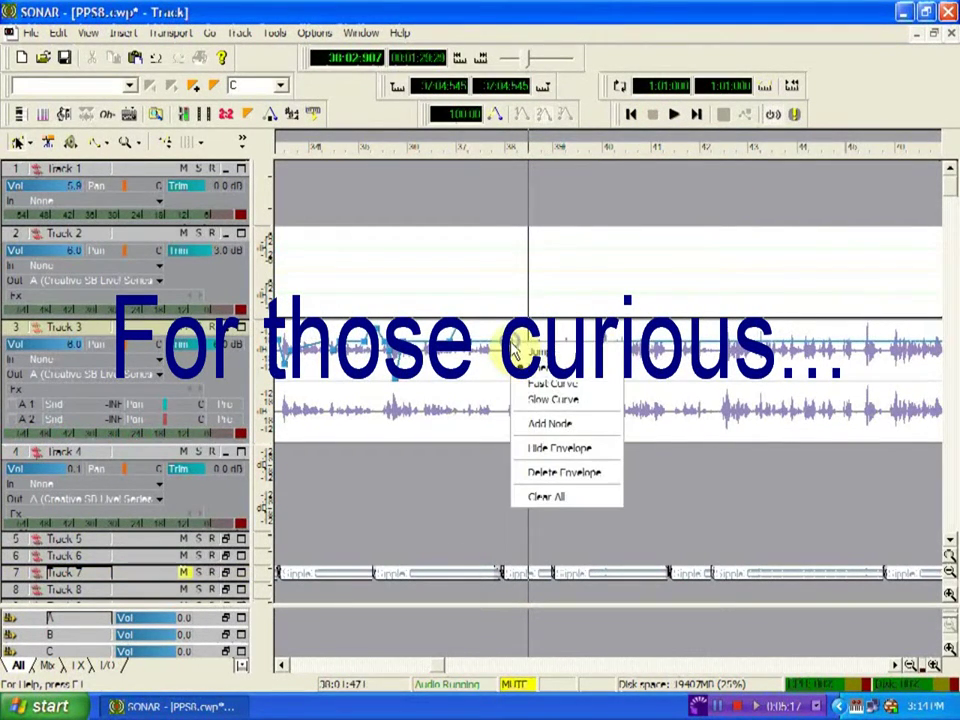
click(529, 423)
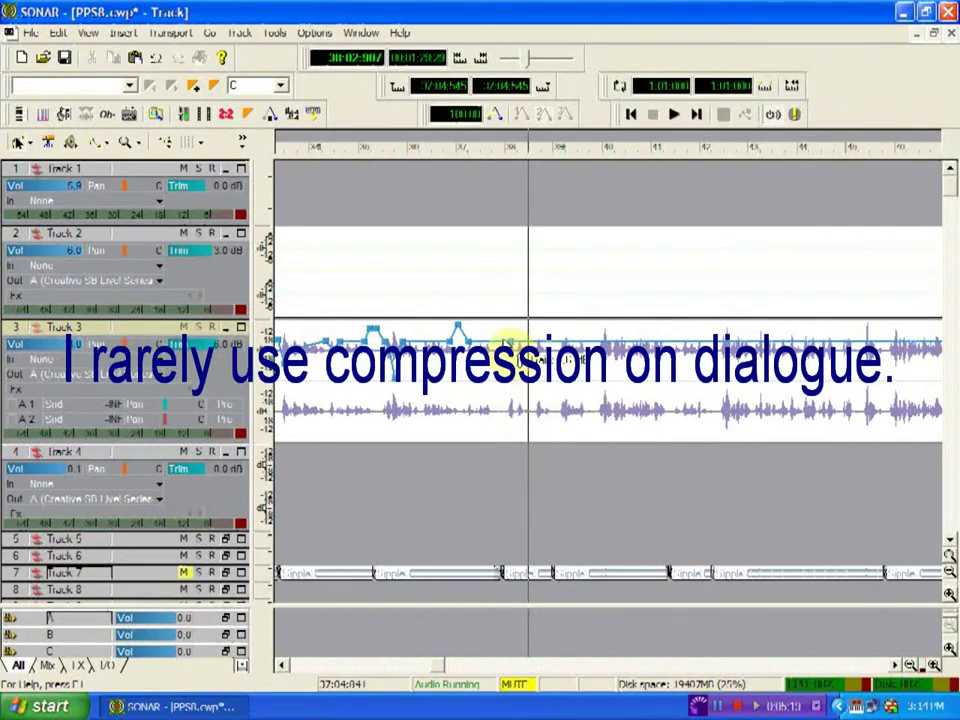
right_click(506, 340)
click(512, 424)
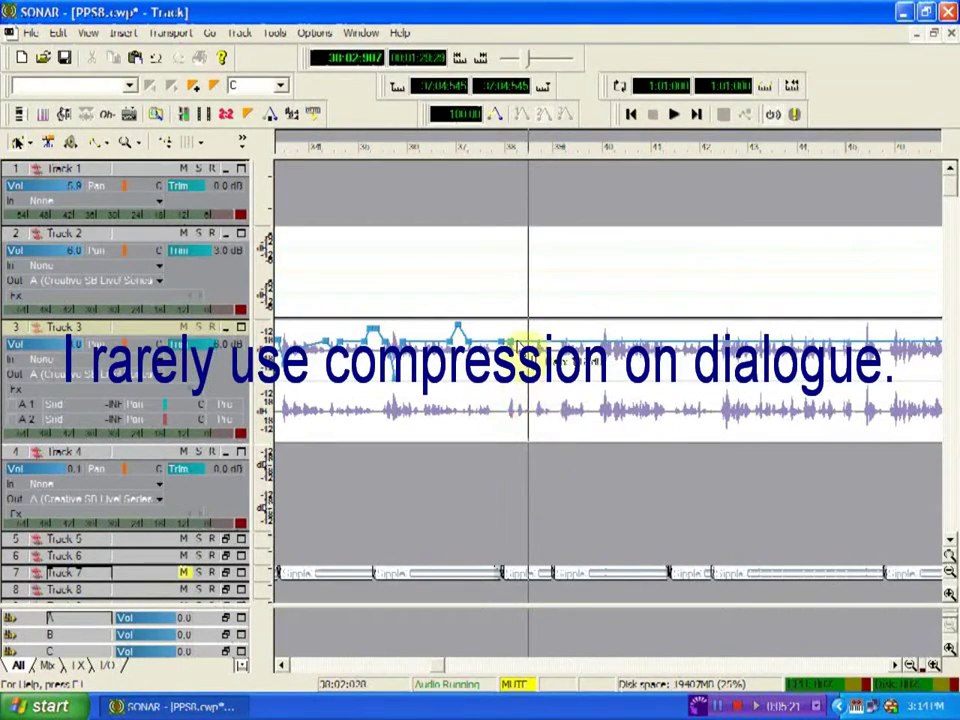
right_click(518, 346)
click(527, 421)
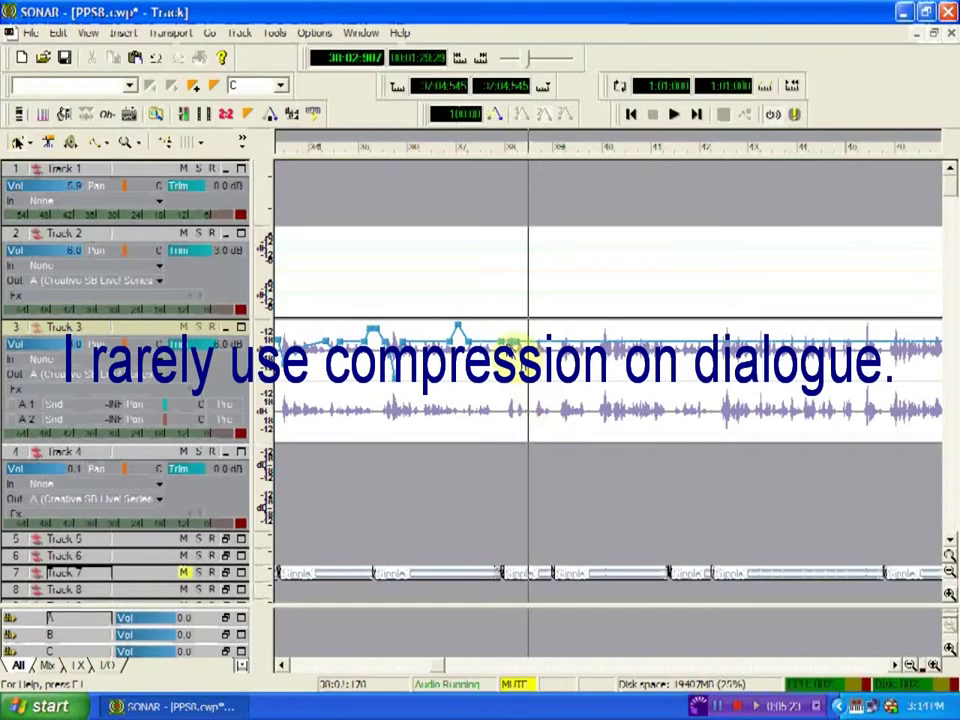
drag(510, 344, 512, 366)
Play back the edited passage from around bar 37 to check the dialogue levels
click(482, 504)
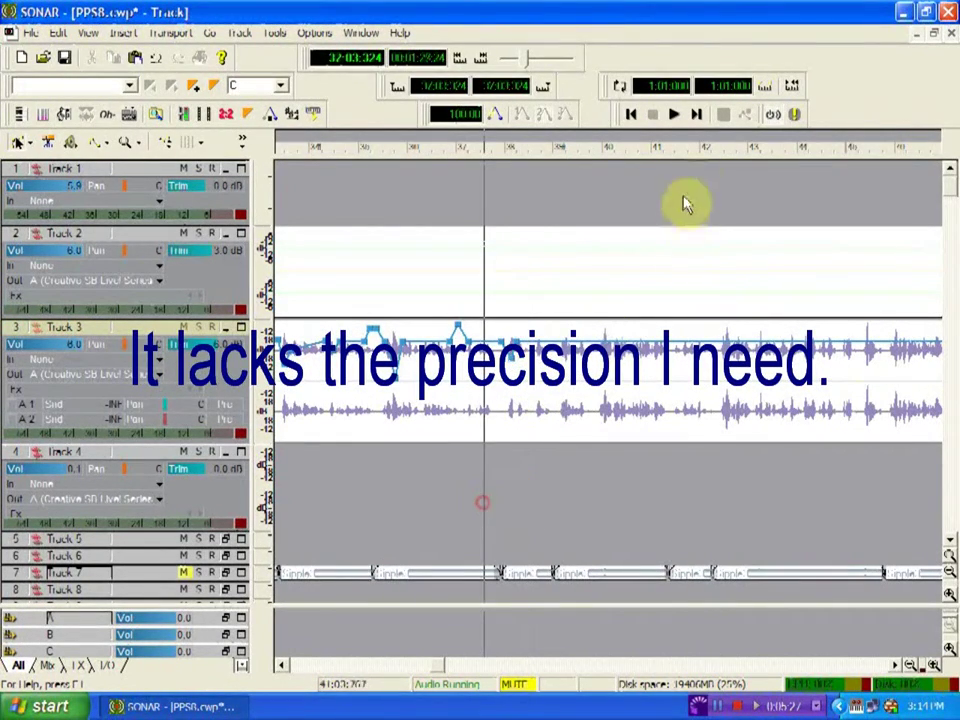
click(678, 115)
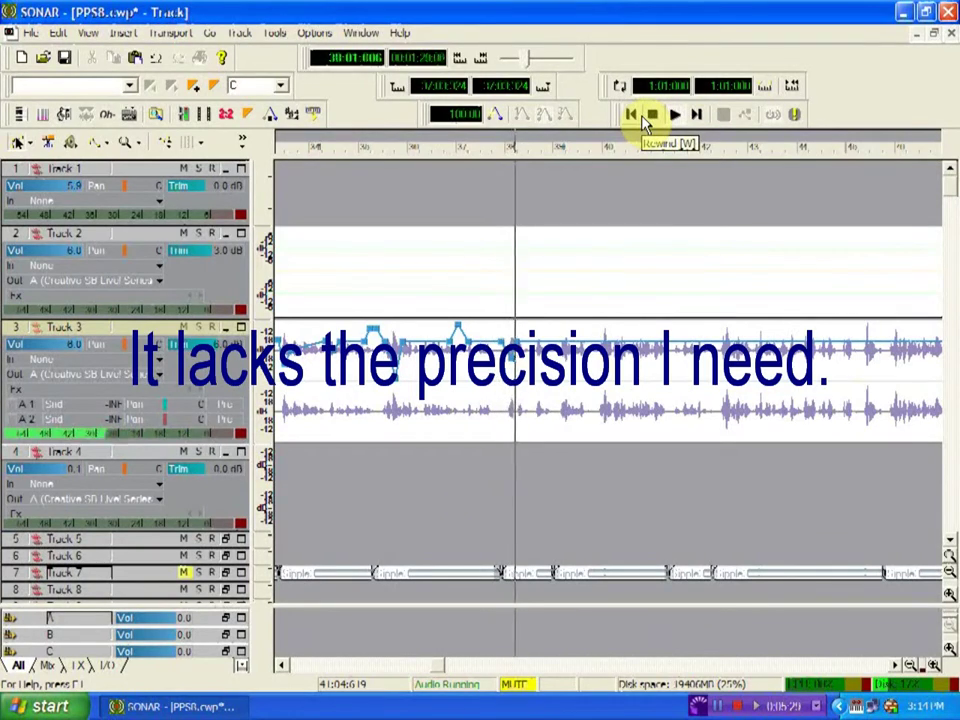
click(644, 121)
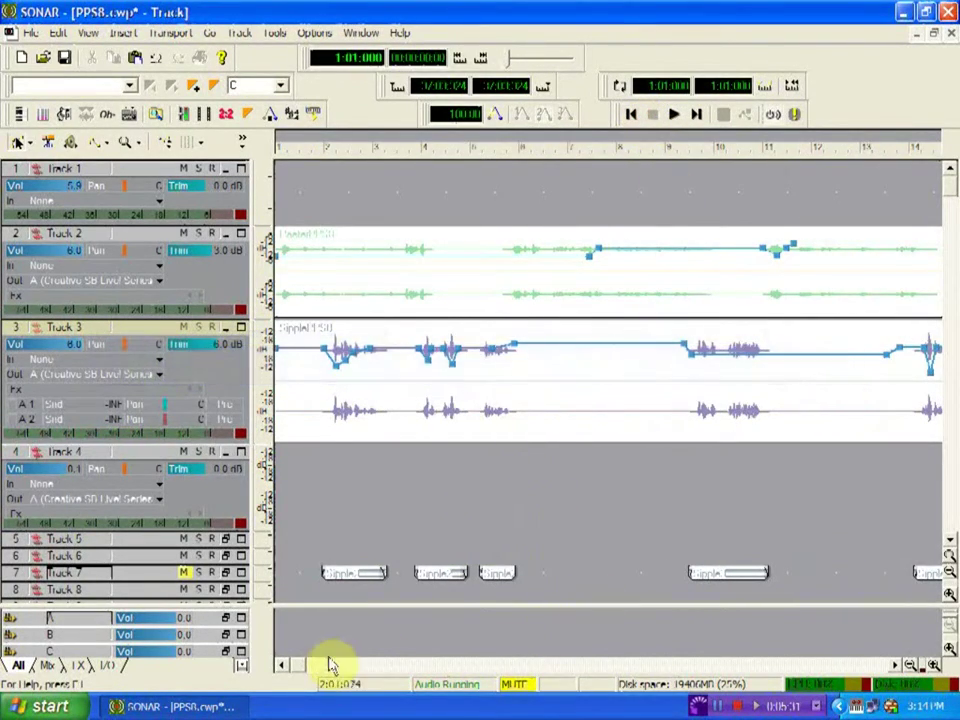
drag(305, 675, 437, 672)
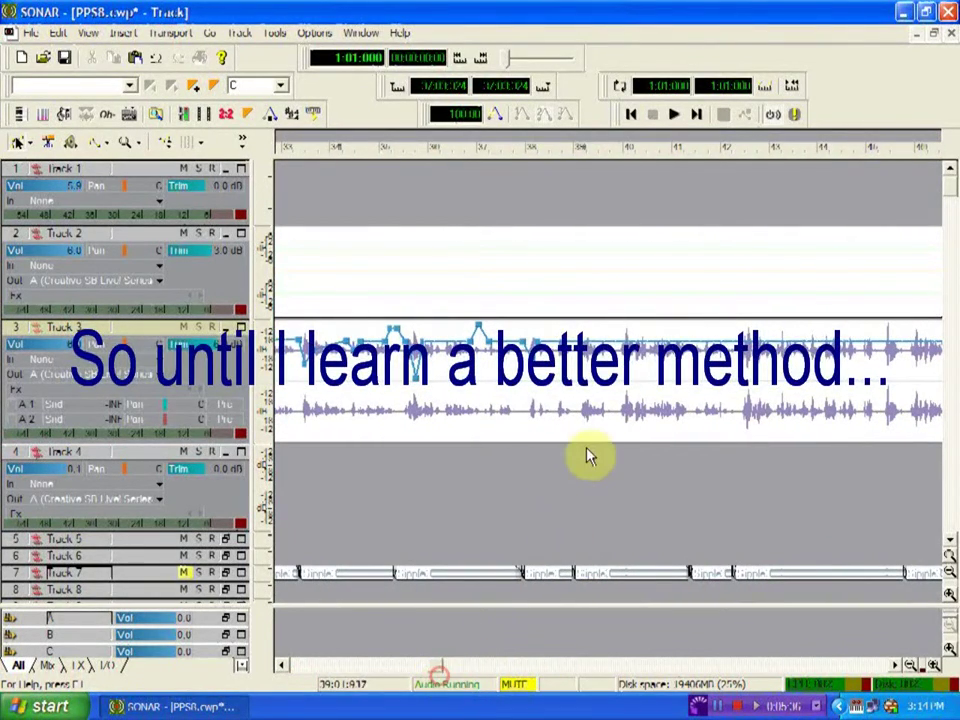
click(524, 346)
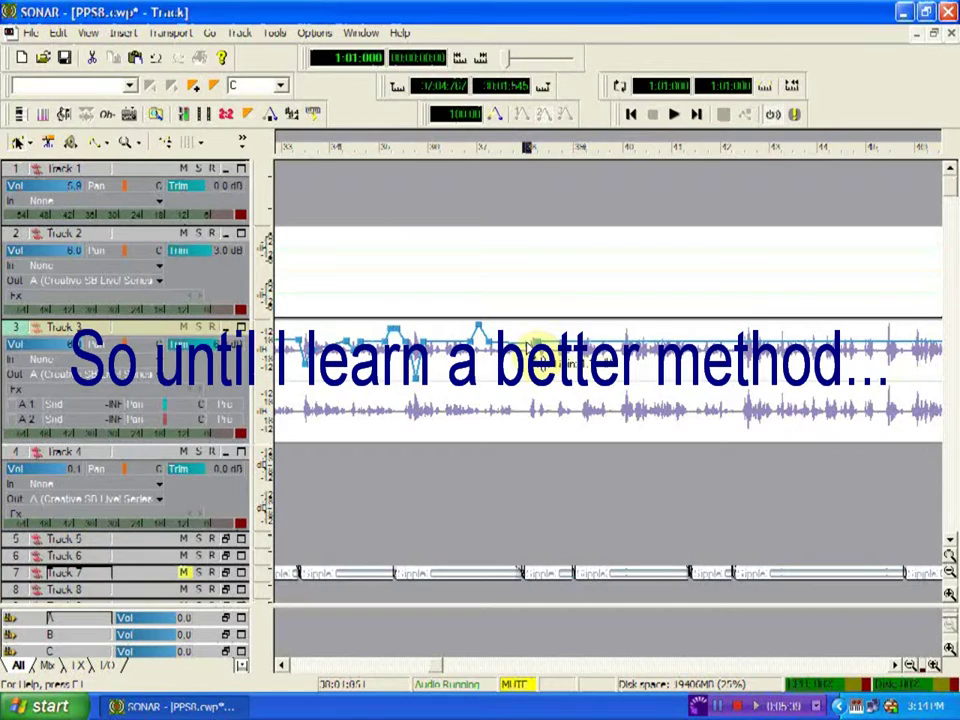
click(672, 115)
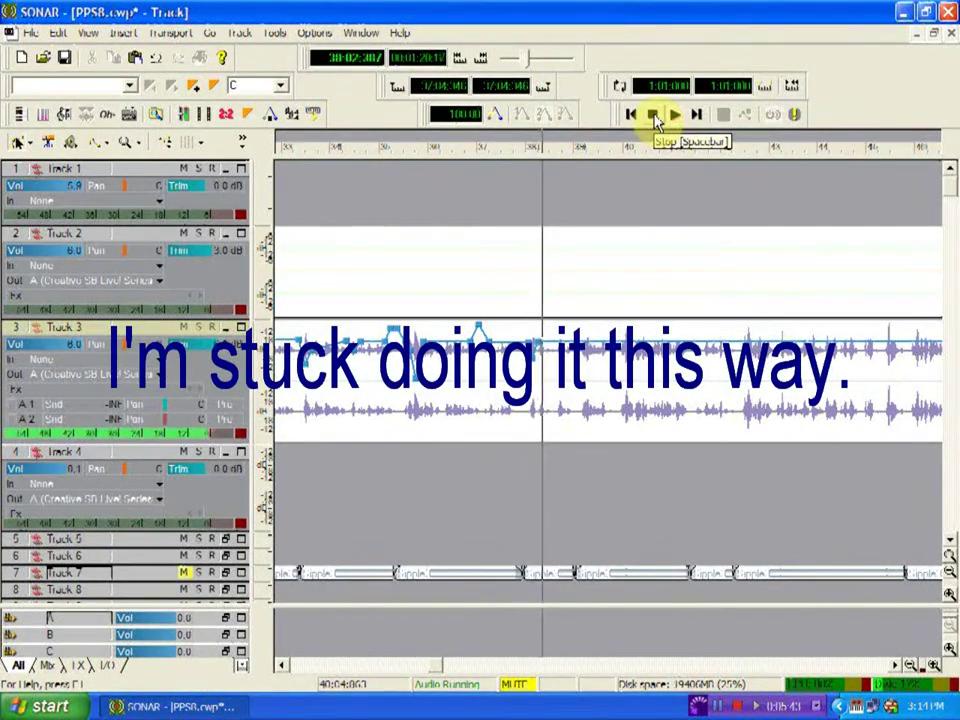
click(655, 116)
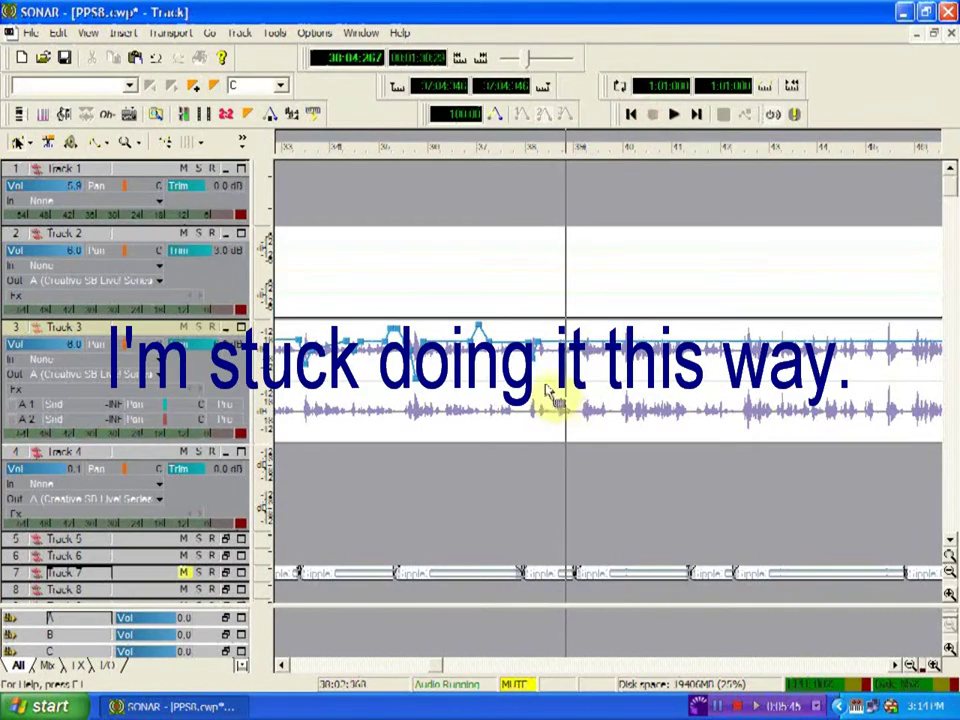
click(510, 455)
click(658, 117)
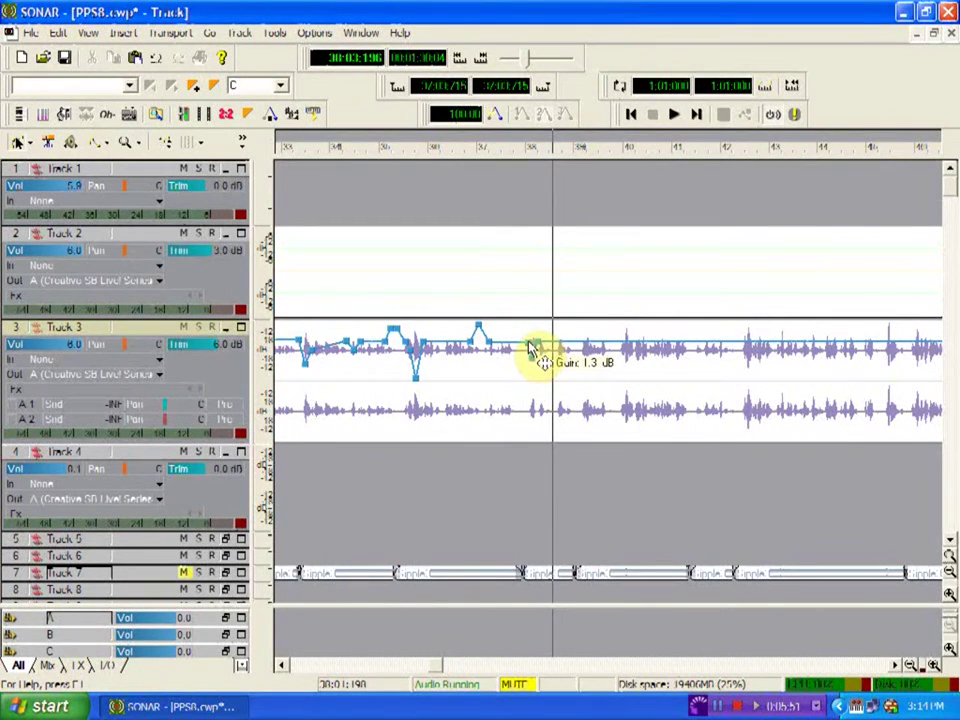
Add another node to Track 3's volume envelope and audition the adjusted passage
right_click(519, 346)
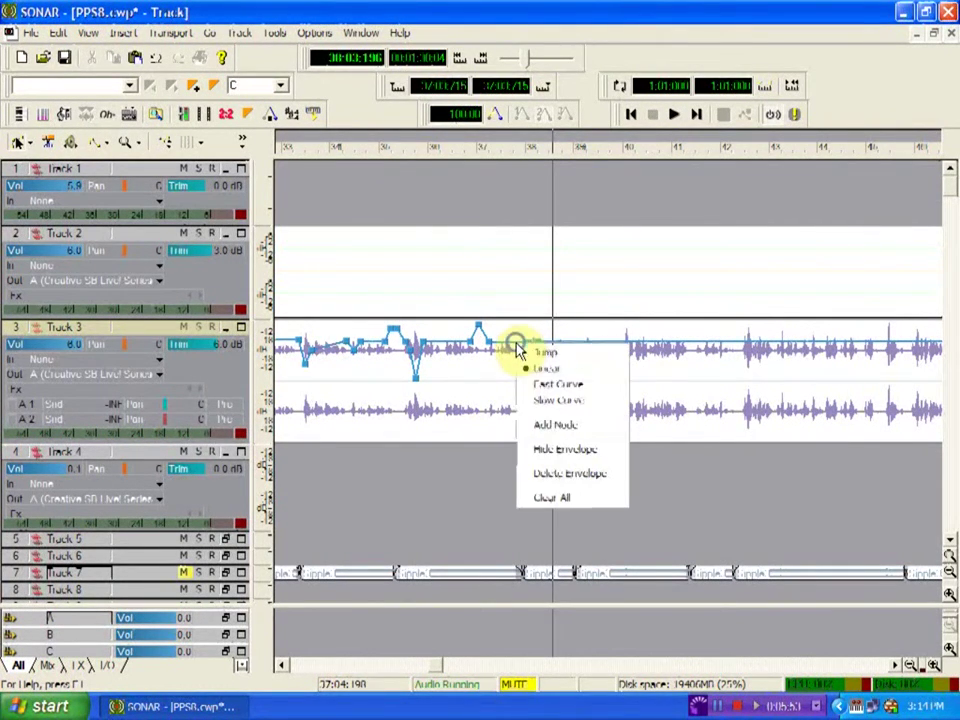
click(533, 424)
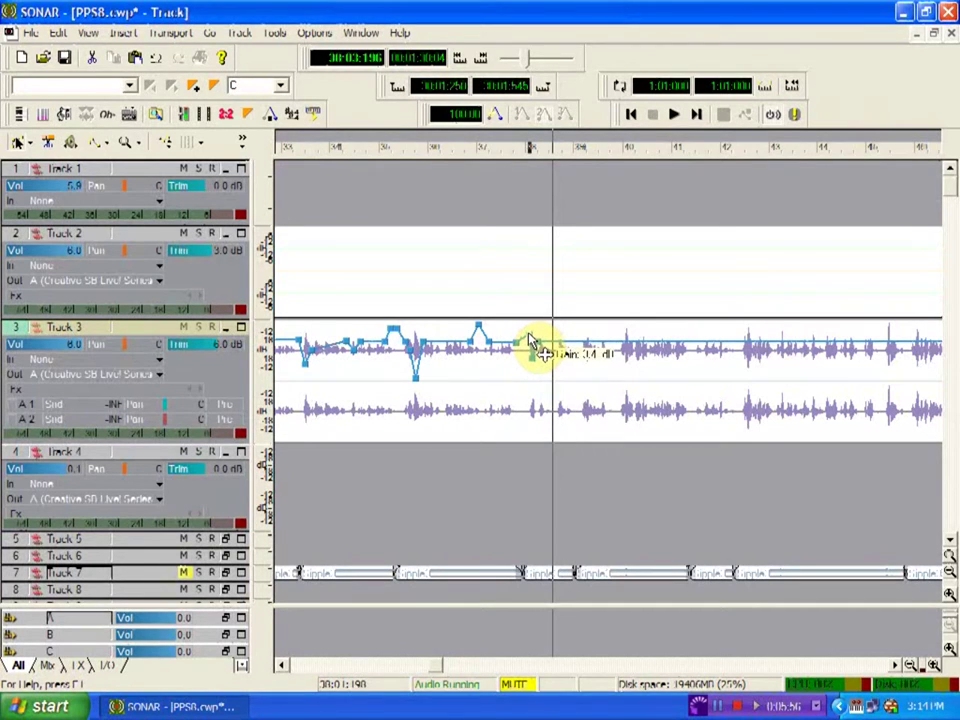
click(510, 451)
click(670, 115)
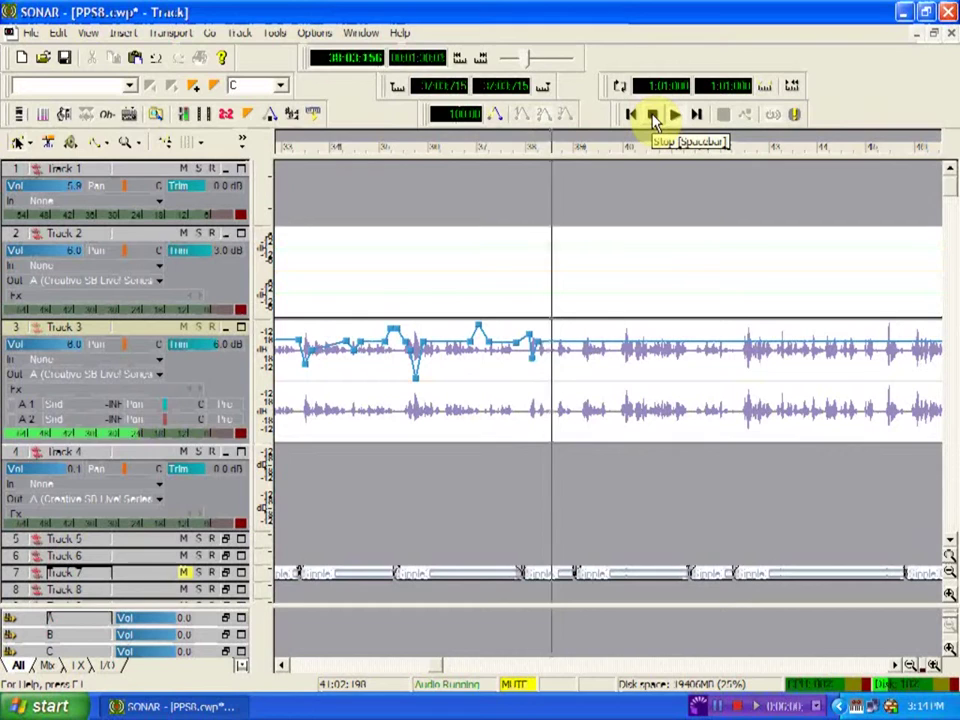
click(654, 117)
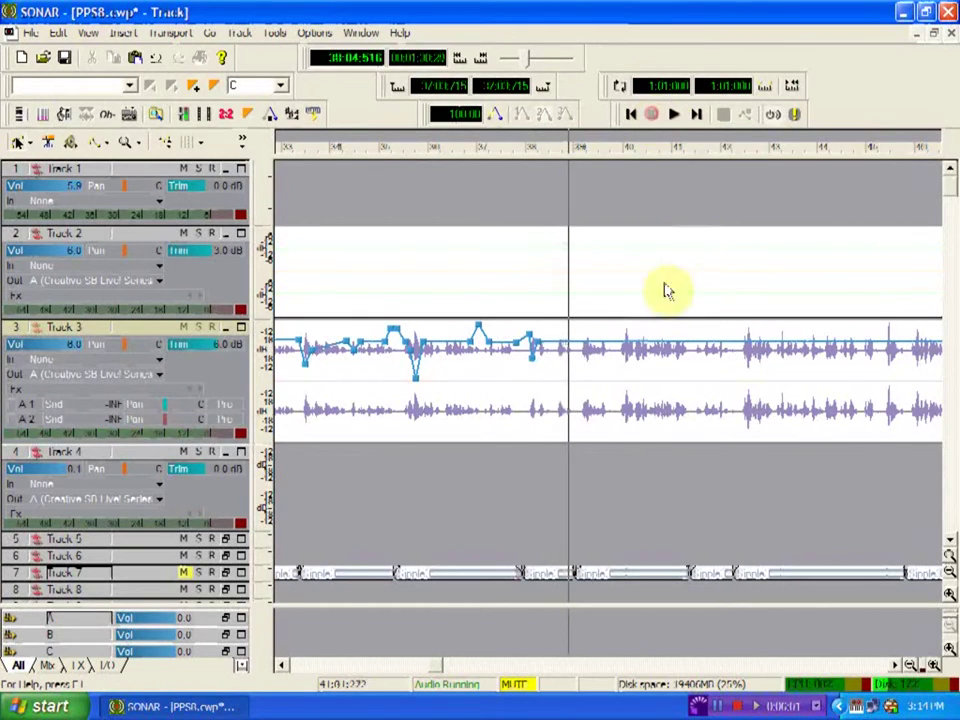
Add three more envelope nodes just before bar 38 to lift the quiet word
right_click(543, 347)
click(568, 405)
right_click(558, 351)
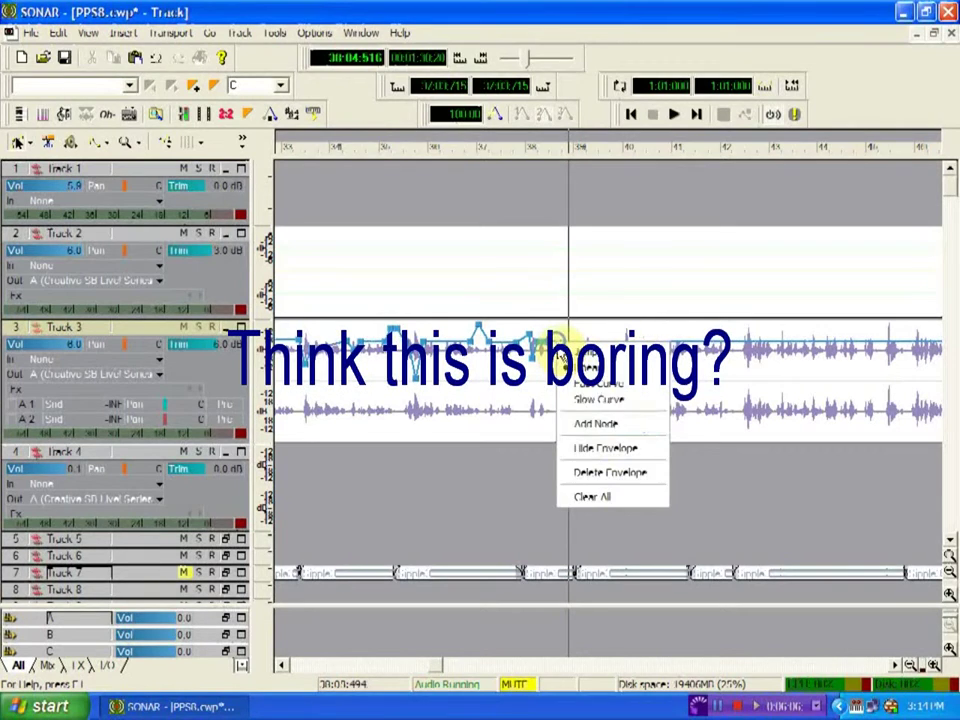
click(582, 425)
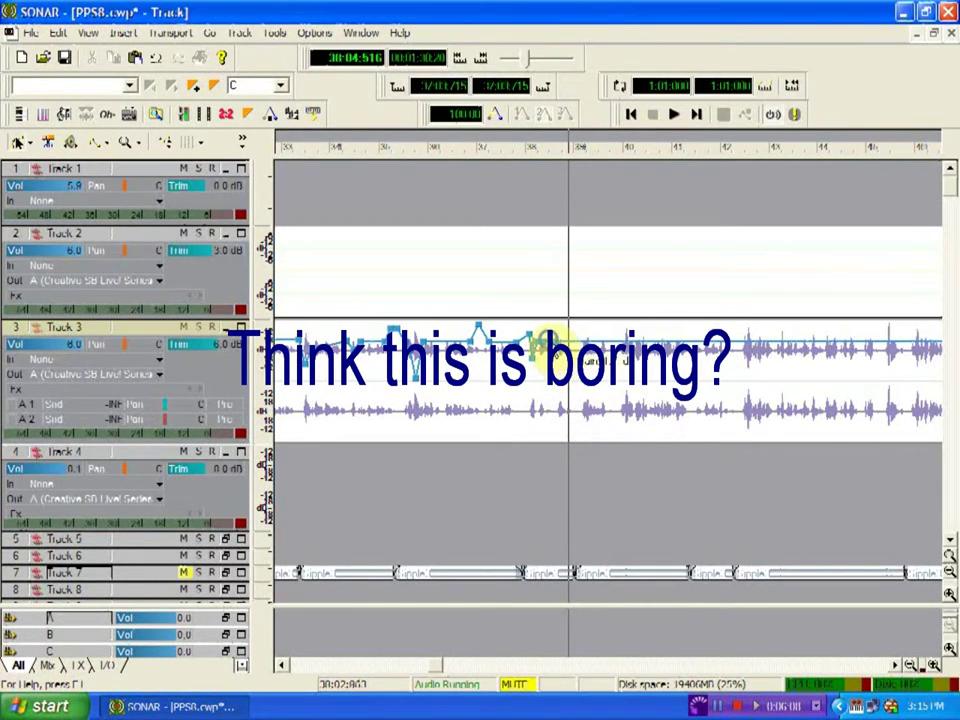
right_click(552, 386)
click(568, 418)
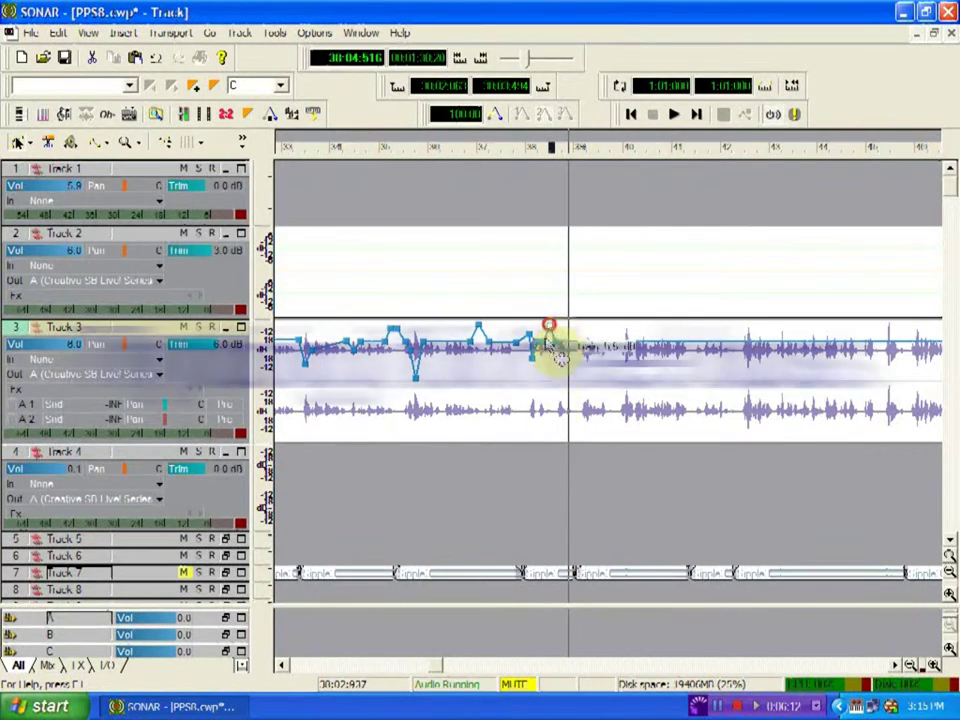
Play back from near bar 37 past the raised node, stopping around 38:04
click(519, 461)
click(670, 114)
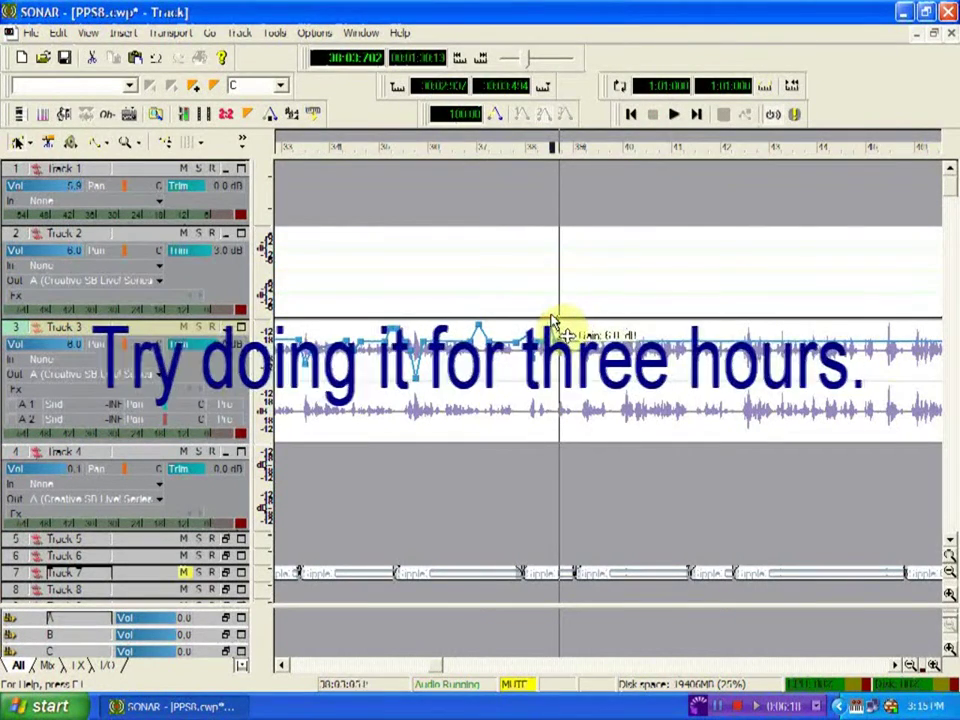
click(522, 458)
click(673, 116)
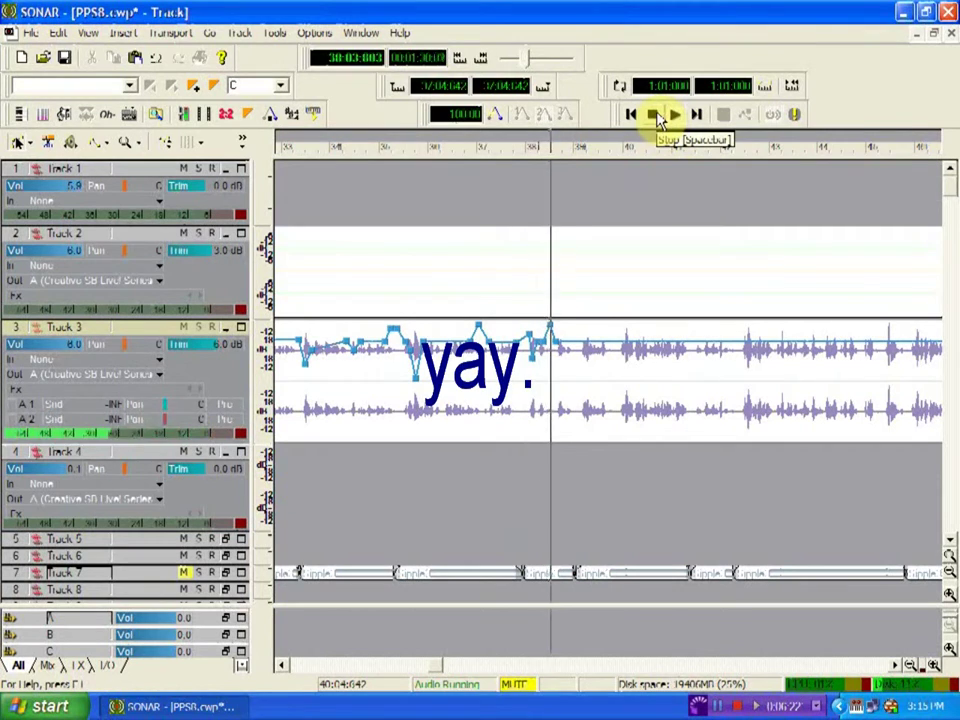
click(655, 115)
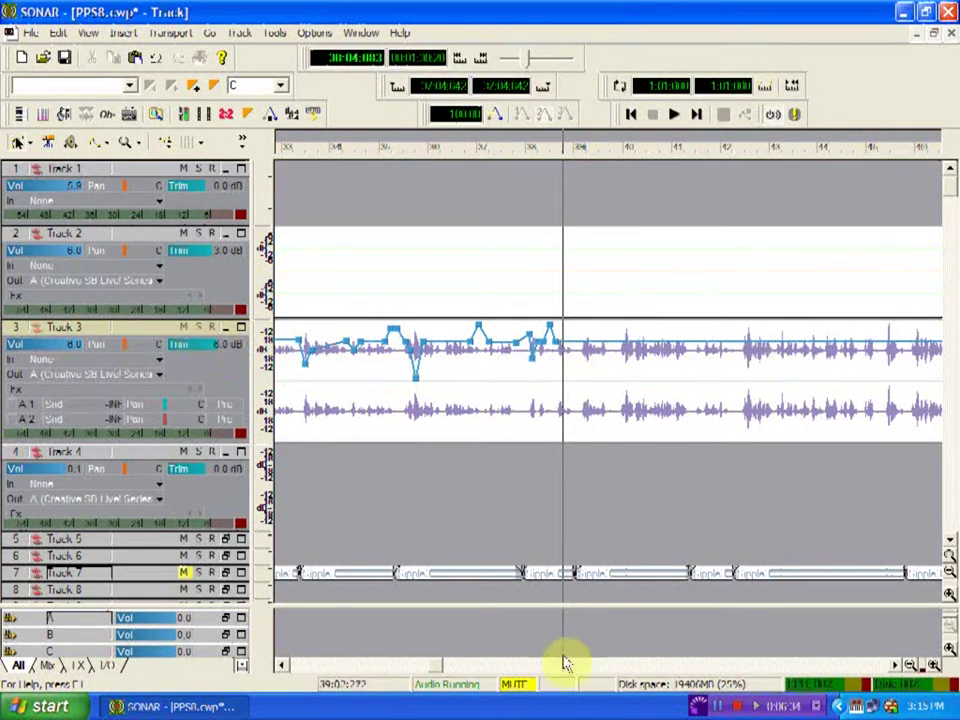
mouse_move(437, 668)
mouse_down()
mouse_move(257, 676)
mouse_move(441, 658)
mouse_up()
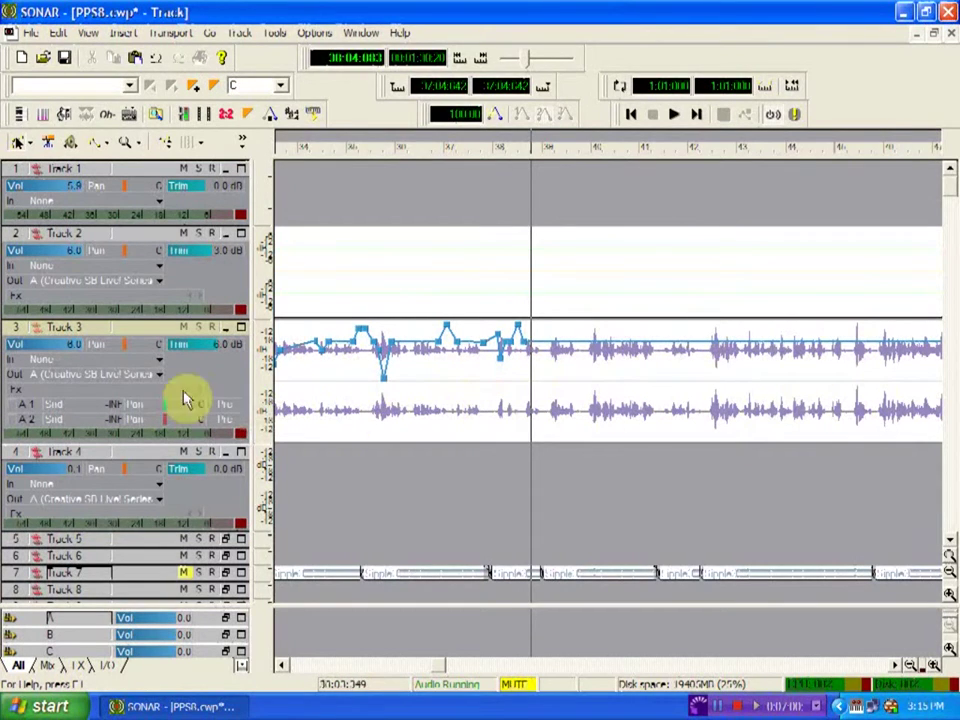
mouse_move(236, 346)
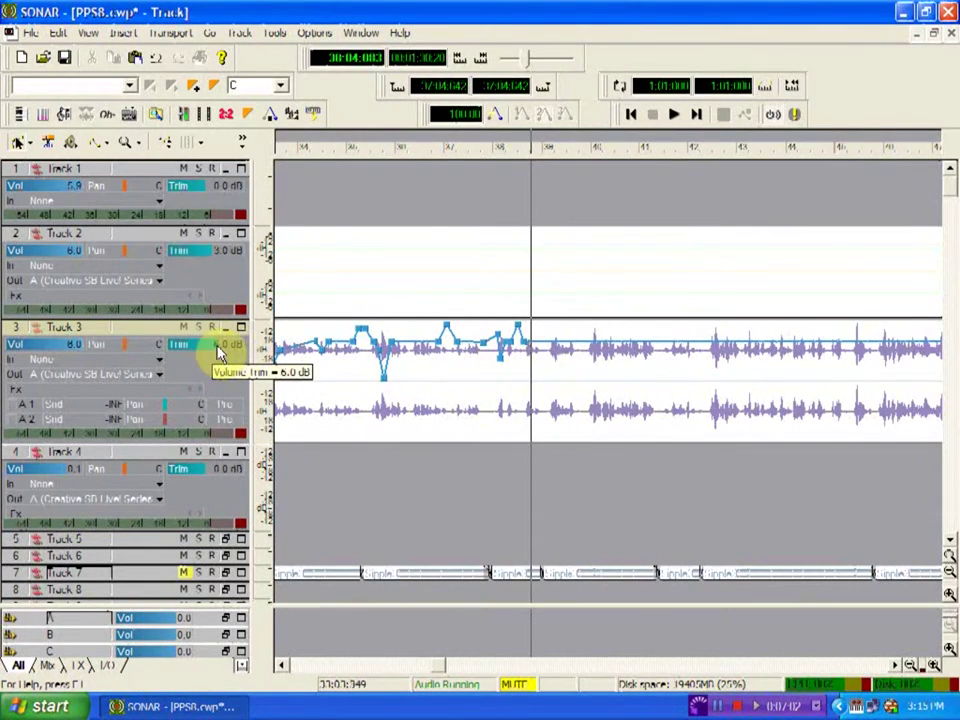